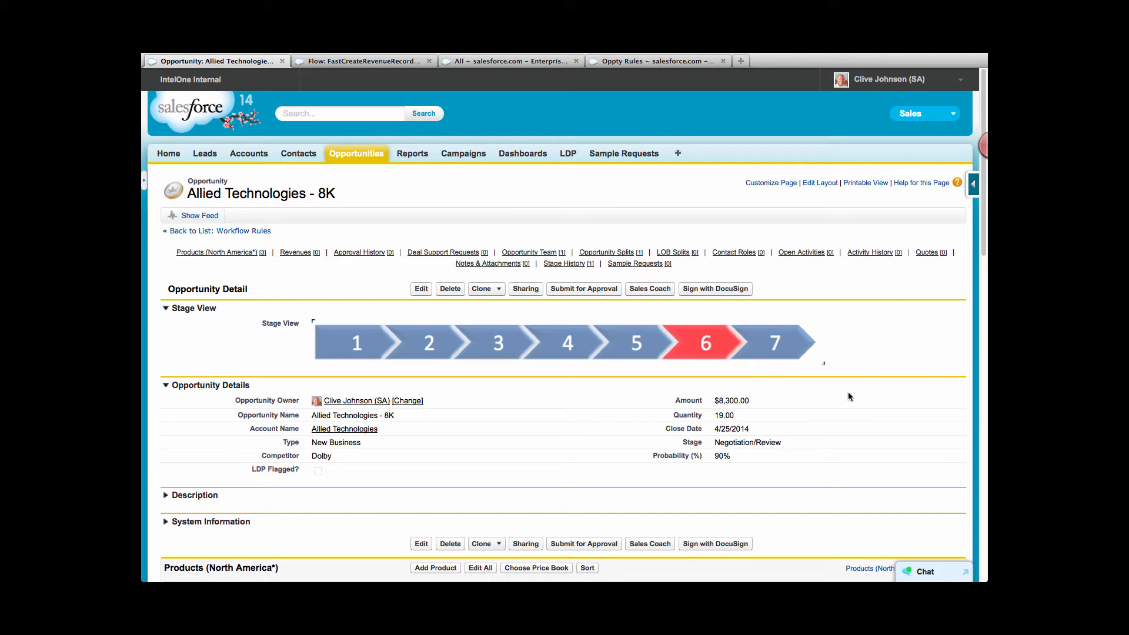
# Set the Allied Technologies - 8K opportunity's stage to Closed Won and save the record
pyautogui.click(789, 443)
pyautogui.doubleClick(790, 445)
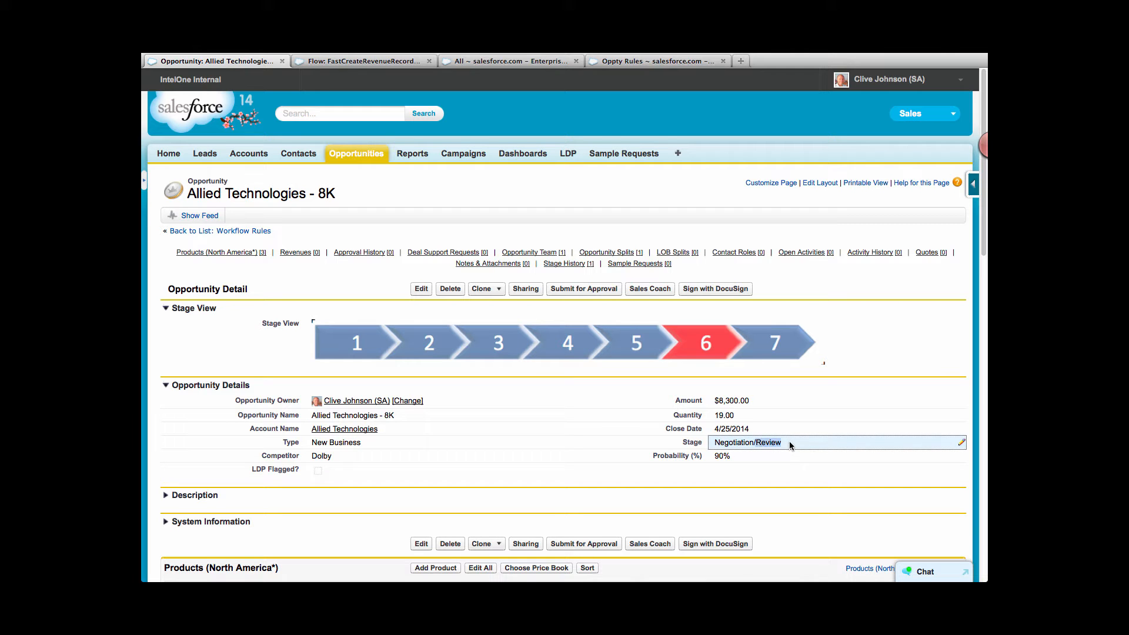
pyautogui.click(544, 211)
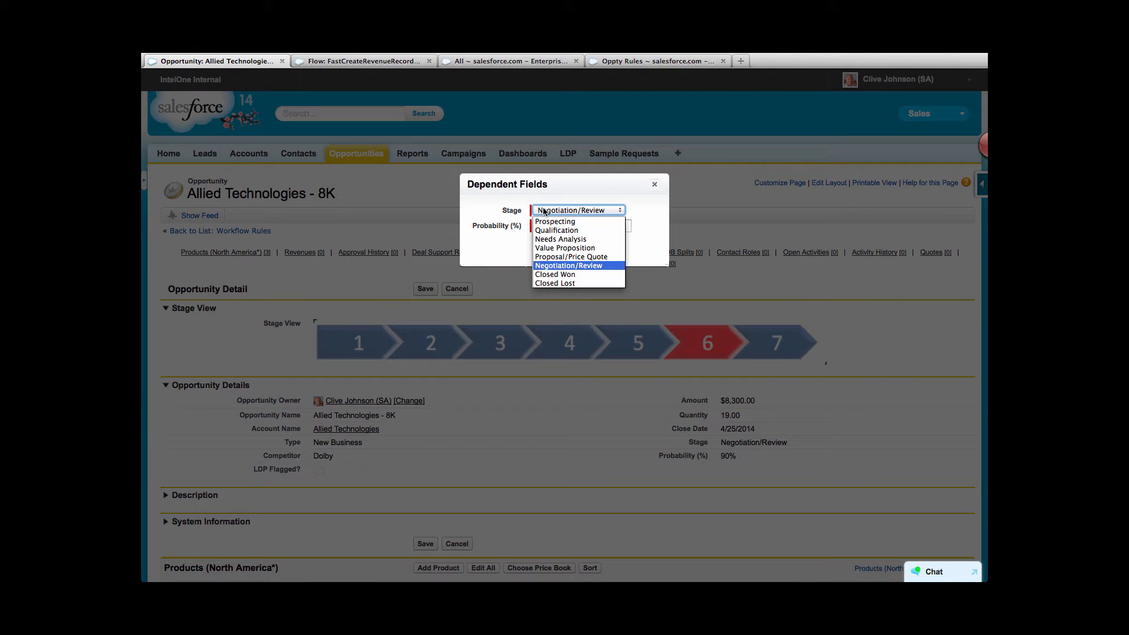
pyautogui.click(553, 275)
pyautogui.click(548, 249)
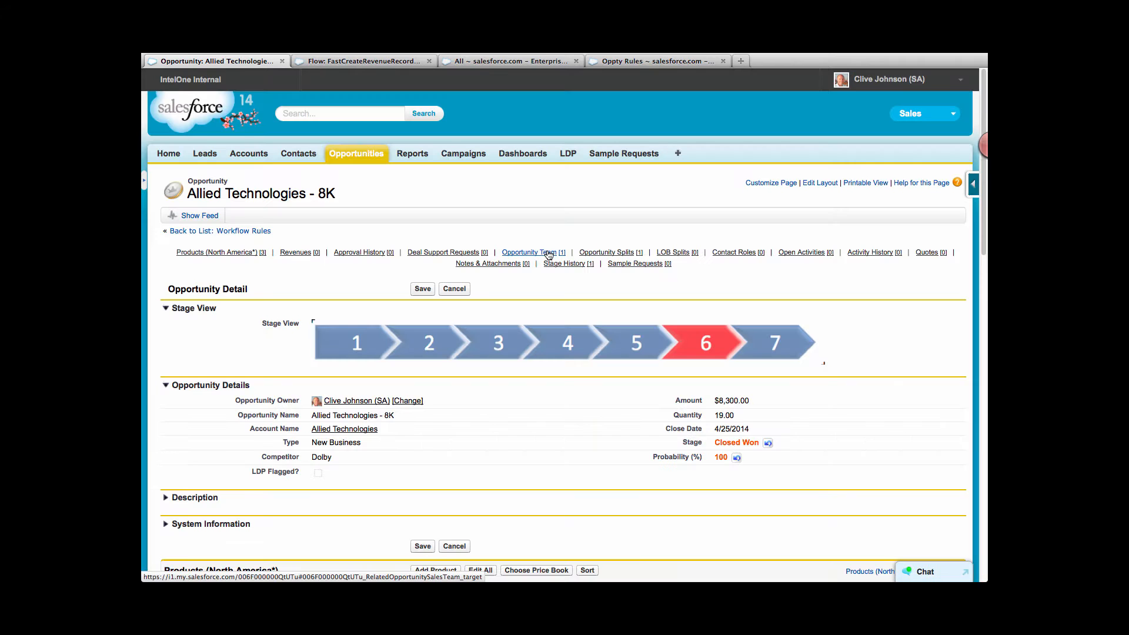
pyautogui.click(423, 290)
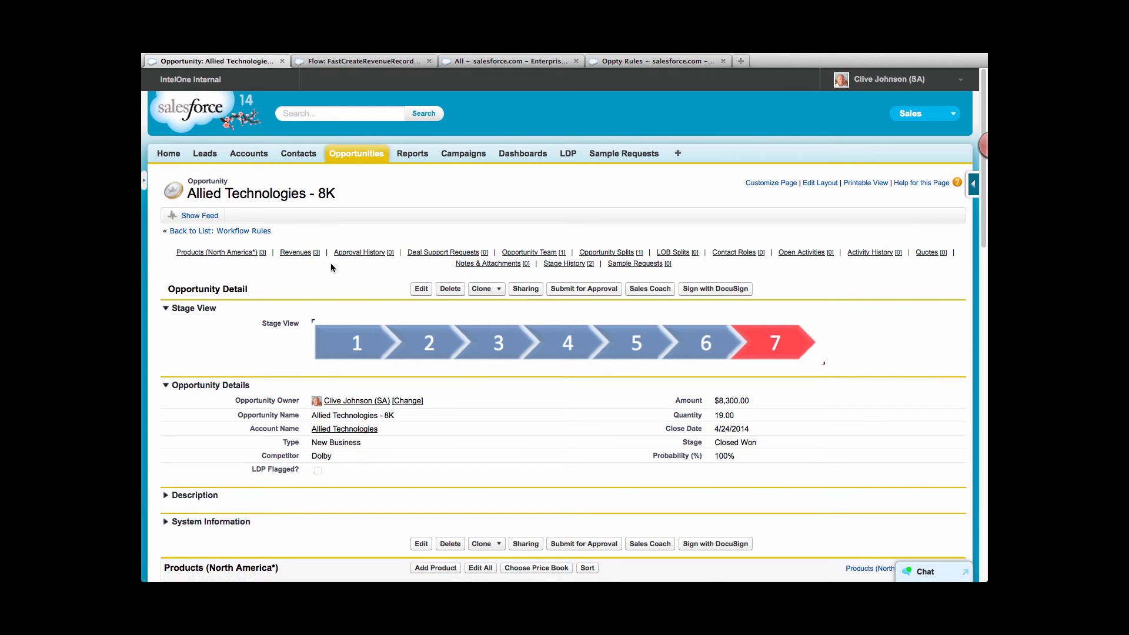
pyautogui.moveTo(299, 256)
# Open the FastCreateRevenueRecords flow for editing and examine its Lookup Oppty Products and Loop Thro Oppty Products element settings
pyautogui.click(369, 63)
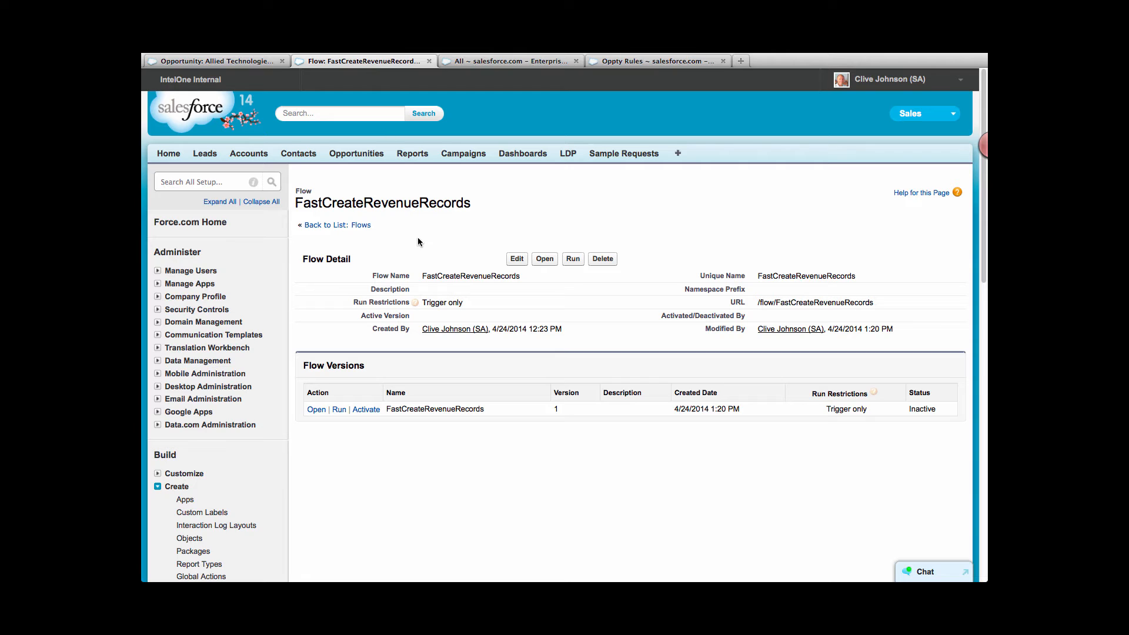
pyautogui.click(547, 259)
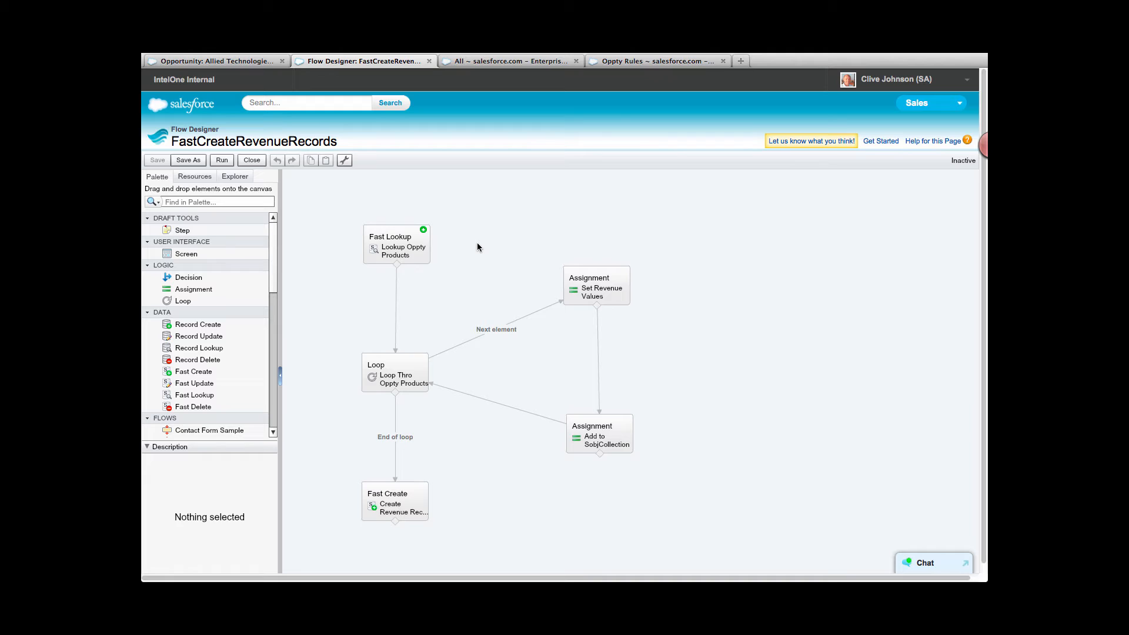
pyautogui.click(390, 243)
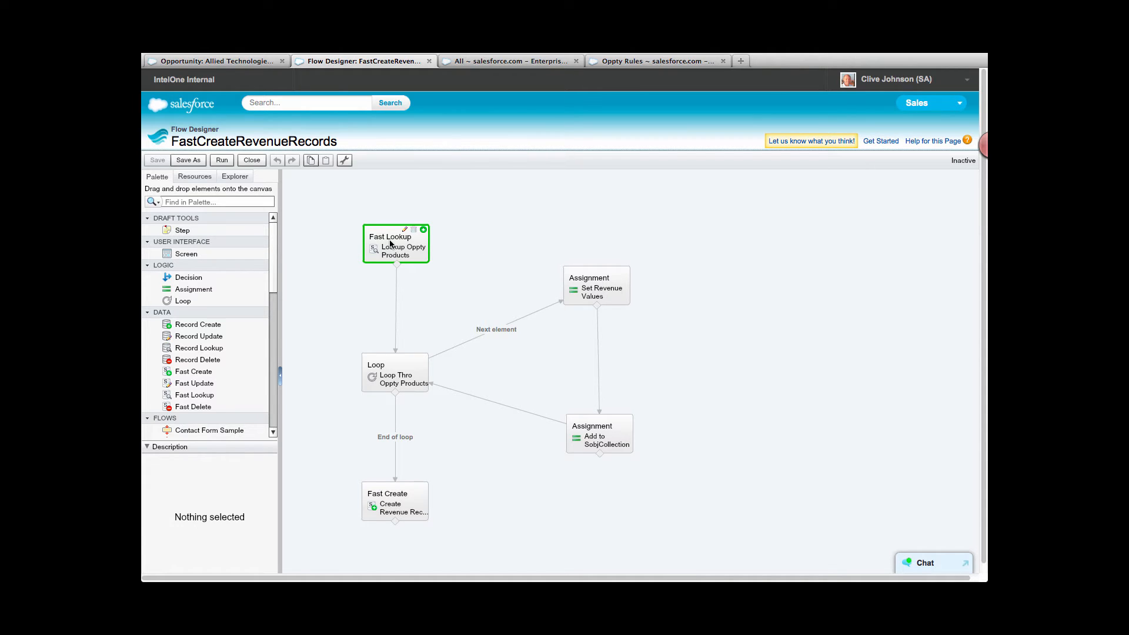
pyautogui.doubleClick(390, 243)
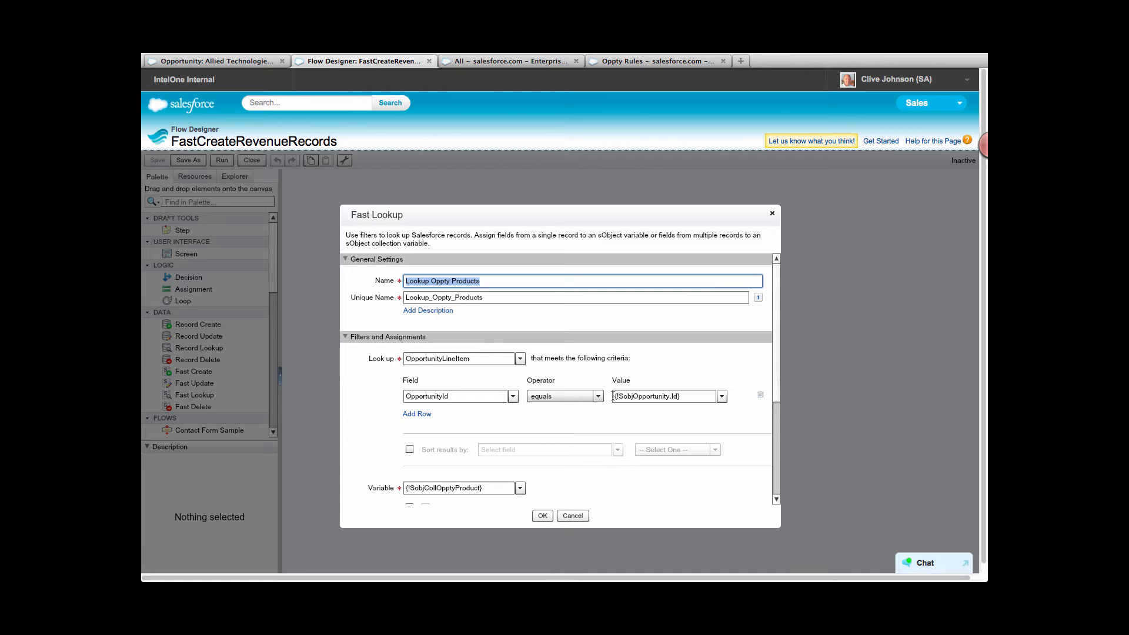
pyautogui.scroll(-5, 775, 398)
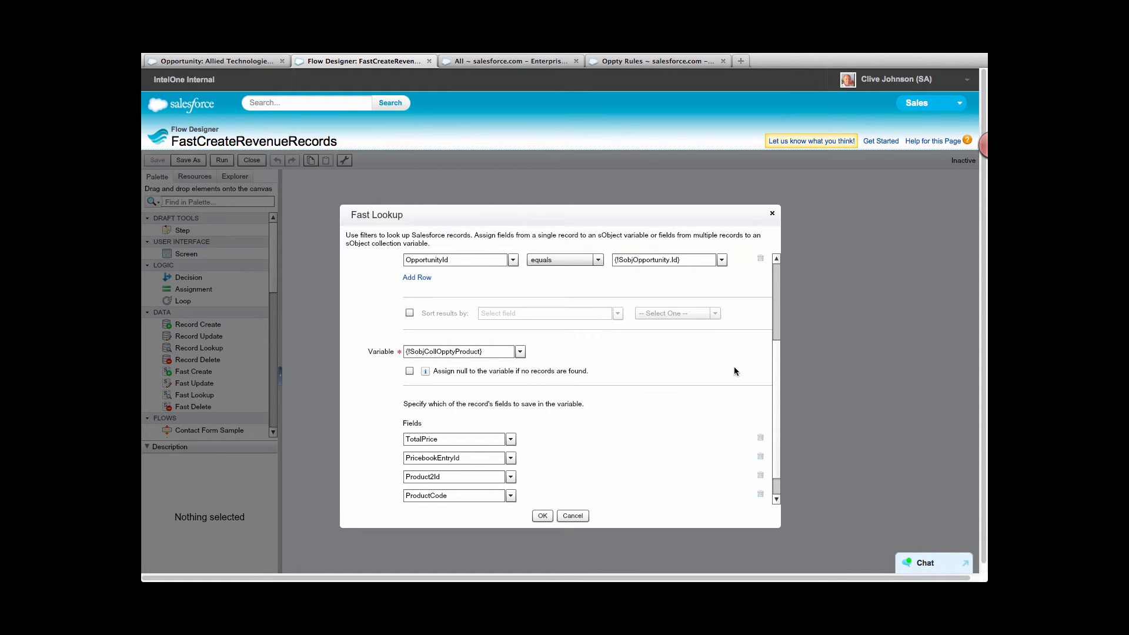
pyautogui.scroll(-1, 665, 435)
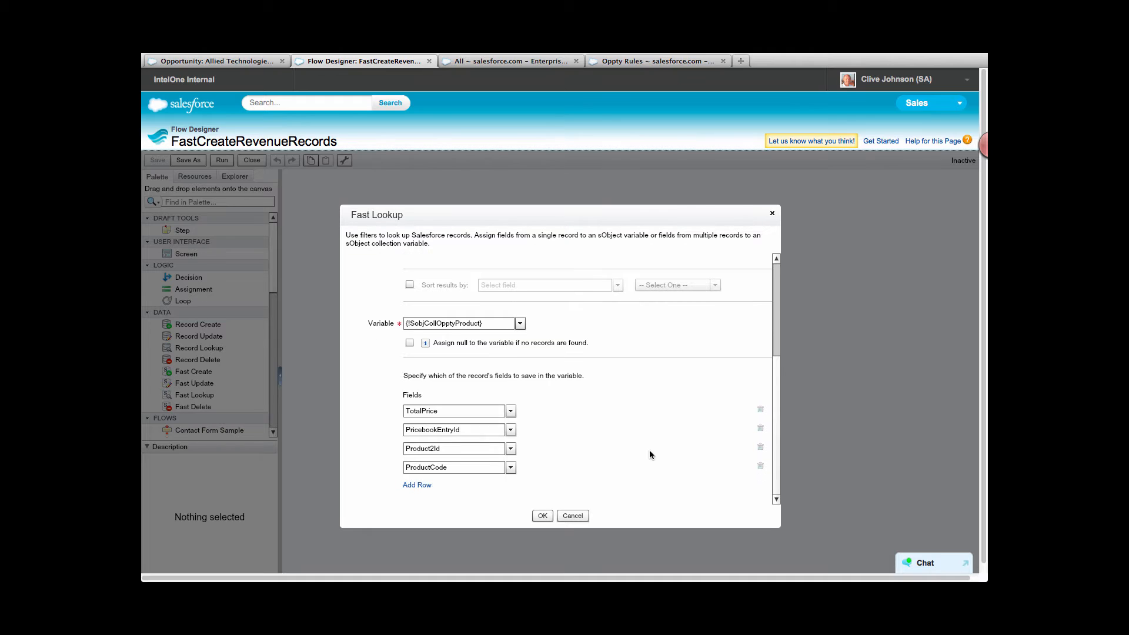
pyautogui.click(572, 517)
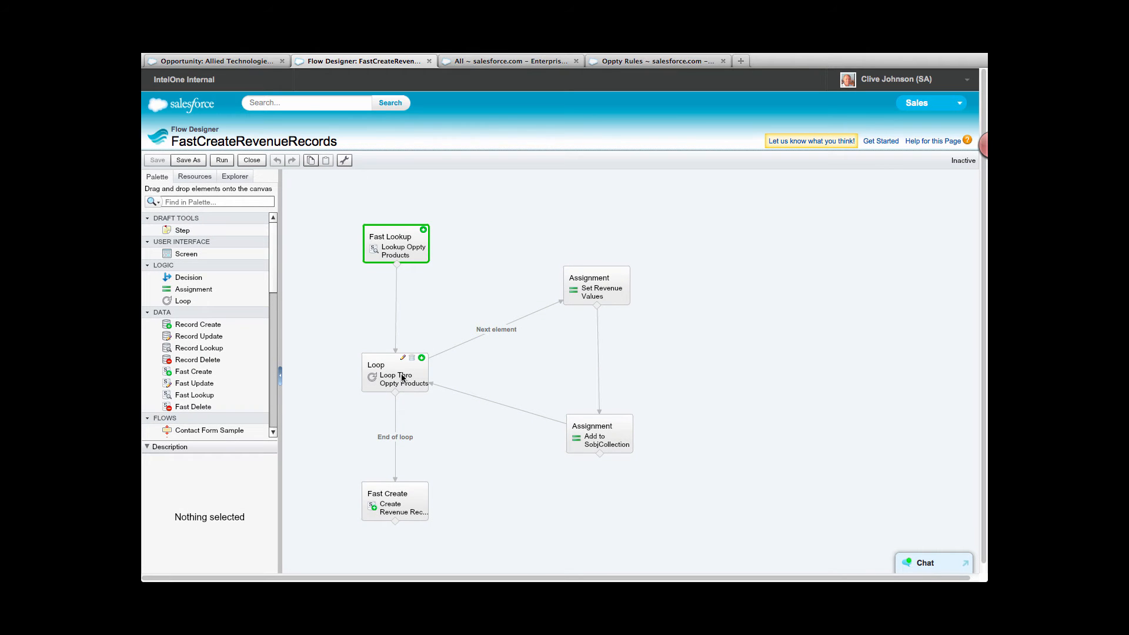
pyautogui.doubleClick(403, 378)
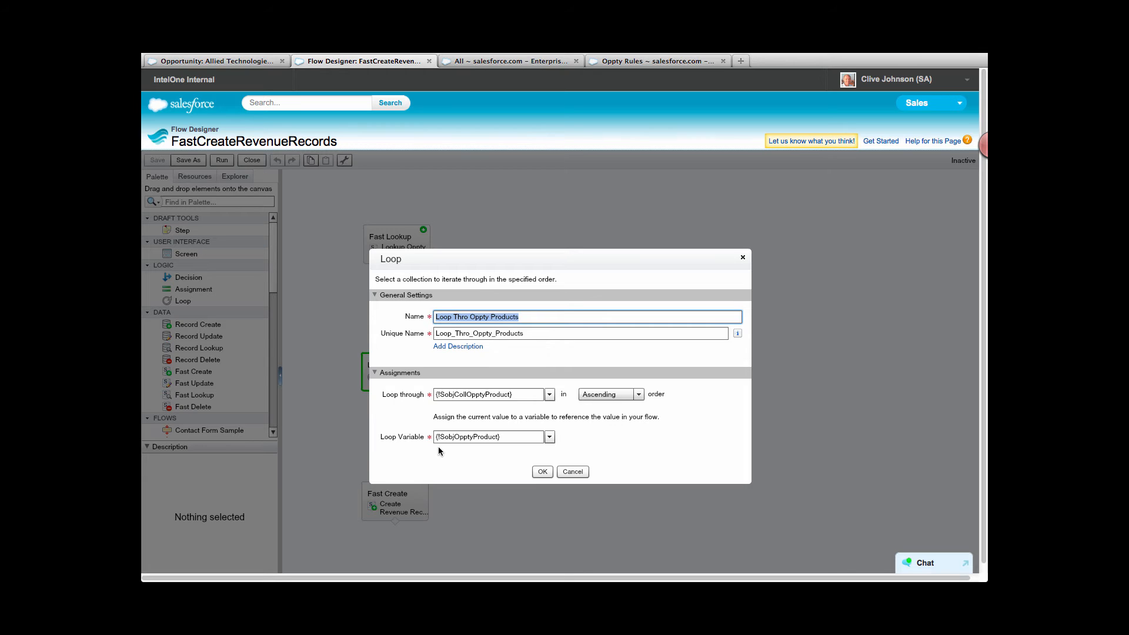
pyautogui.click(571, 472)
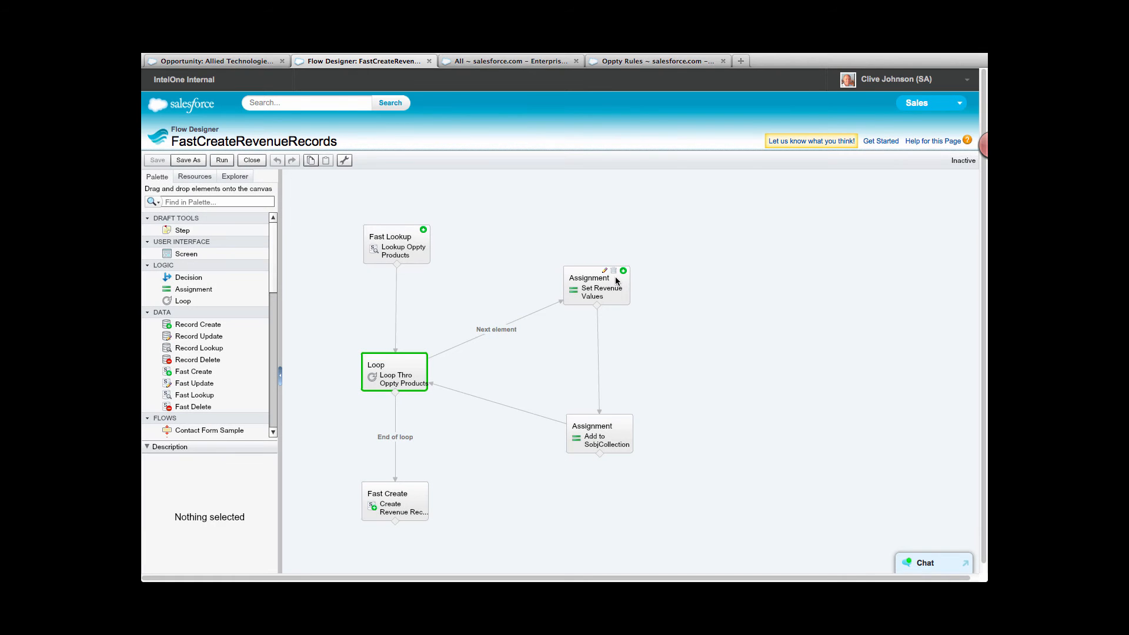
# Examine the variable assignments in the flow's Set Revenue Values and Add to SobjCollection elements
pyautogui.click(617, 280)
pyautogui.doubleClick(616, 281)
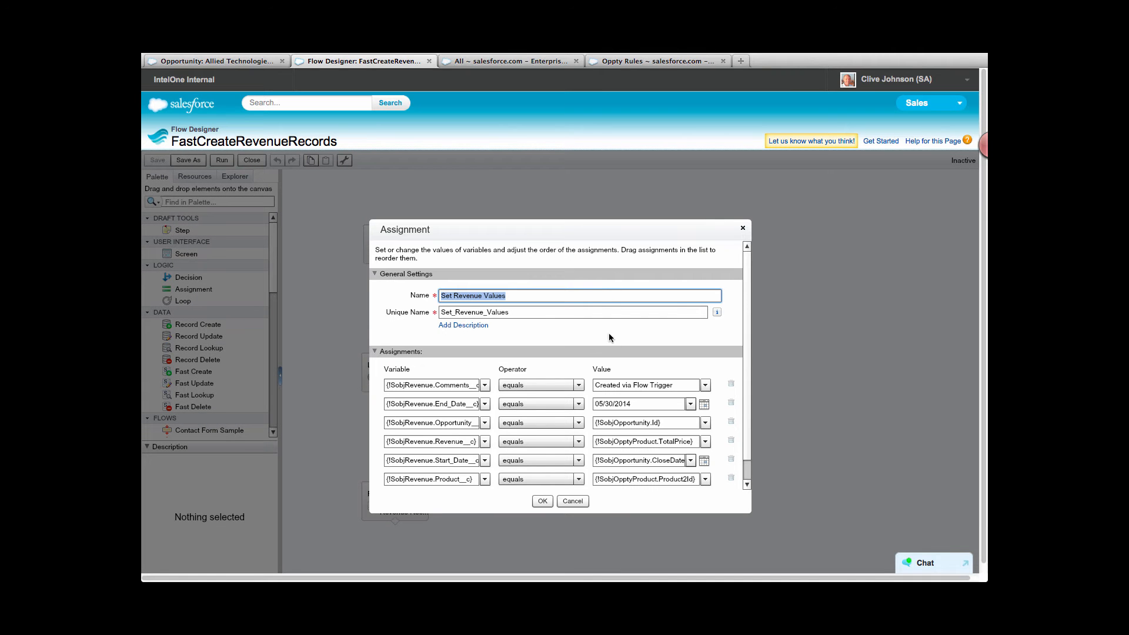
pyautogui.scroll(-1, 744, 368)
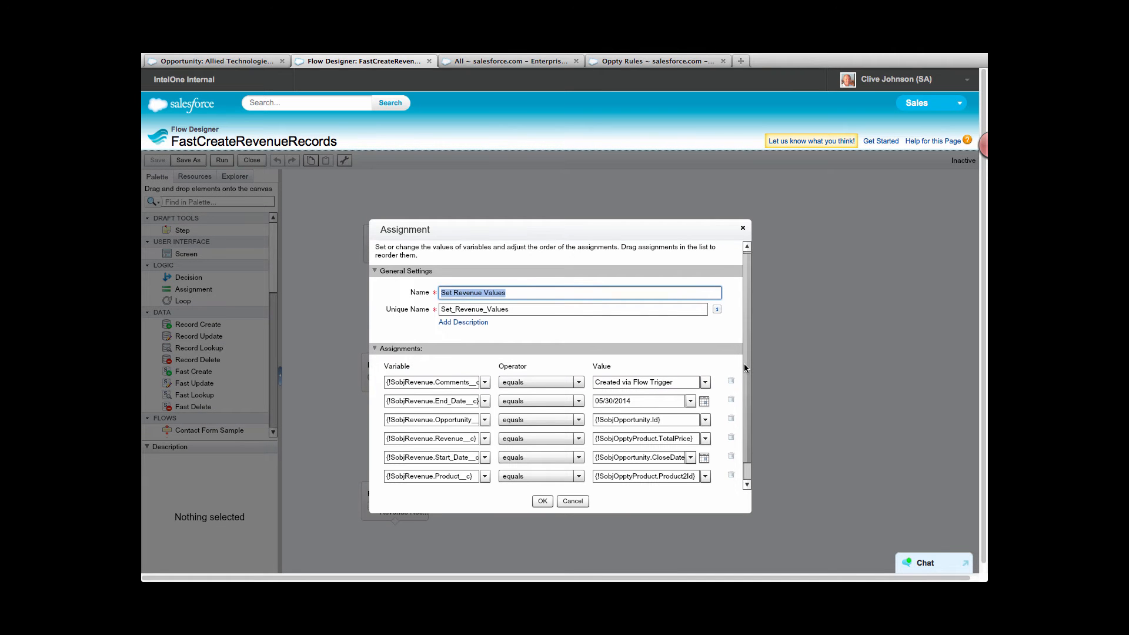
pyautogui.scroll(-3, 743, 369)
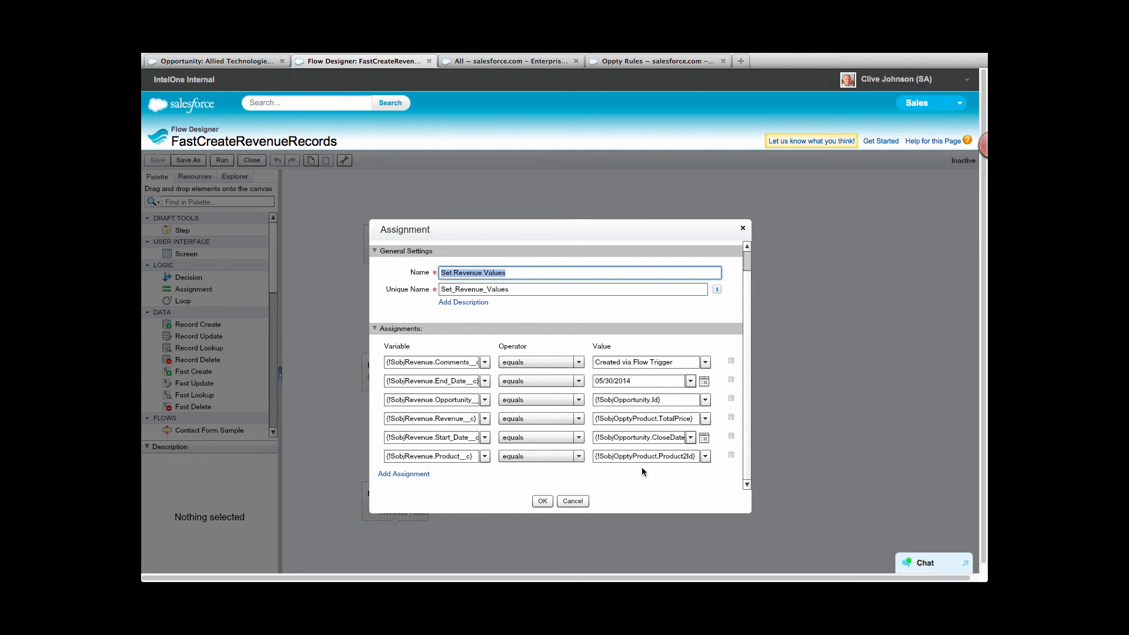
pyautogui.click(542, 501)
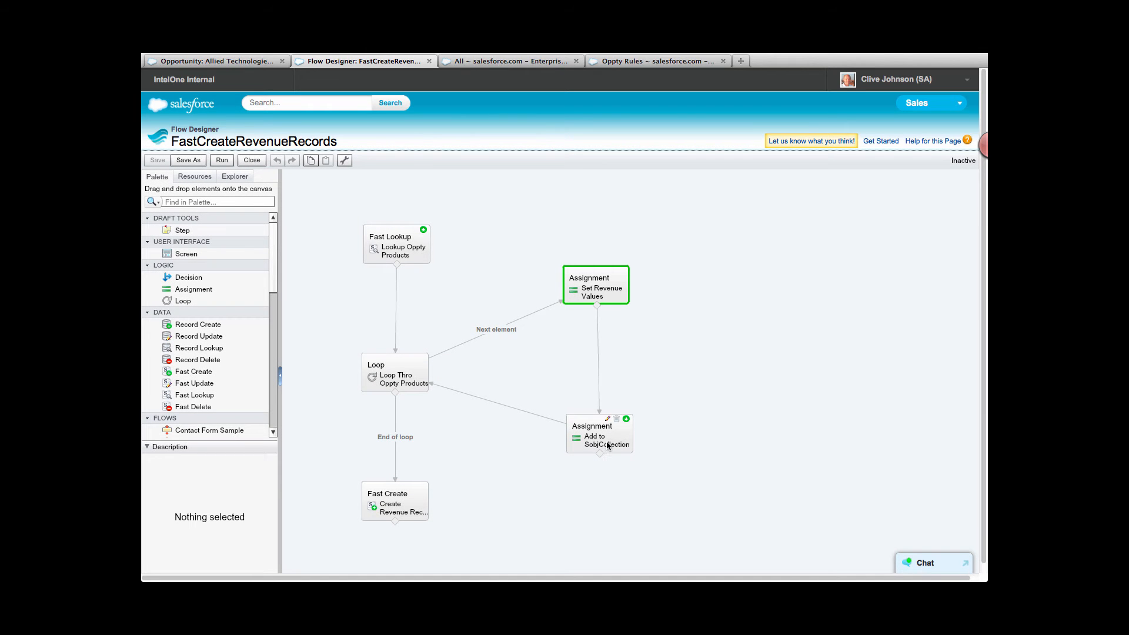
pyautogui.doubleClick(607, 446)
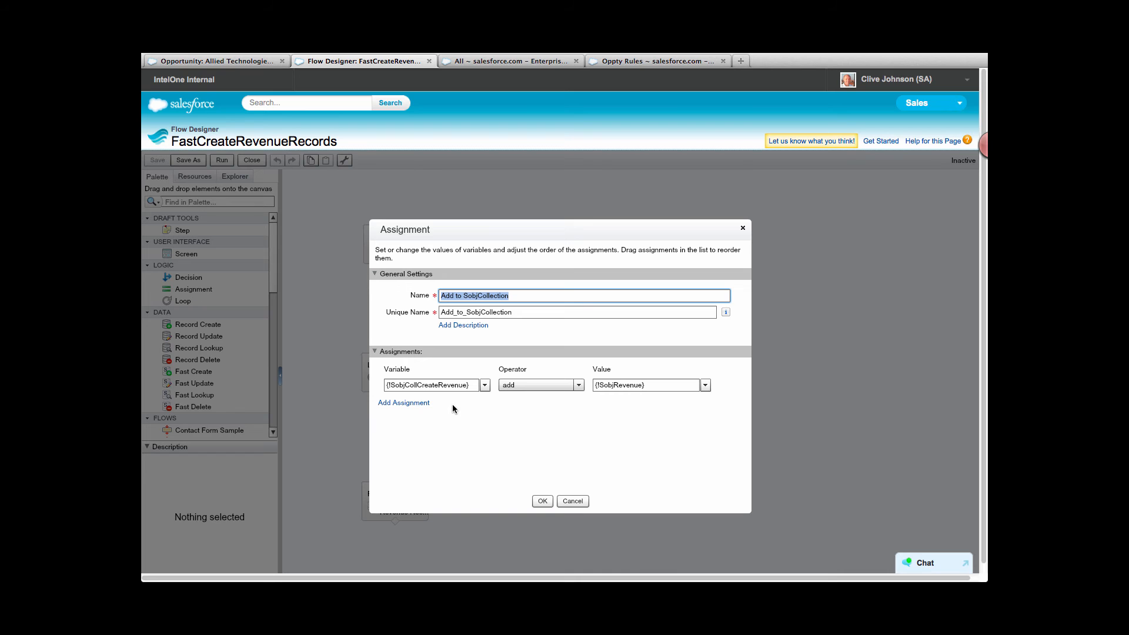
pyautogui.click(543, 501)
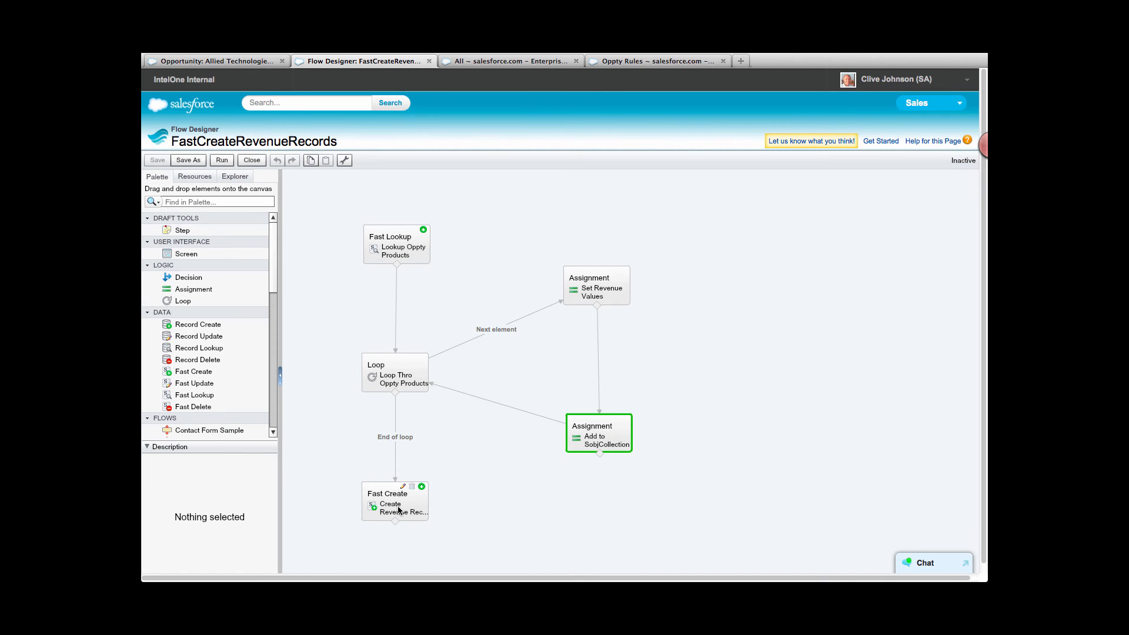
# Examine the Create Revenue Records Fast Create element, and list all of the flow's variables and elements
pyautogui.click(399, 509)
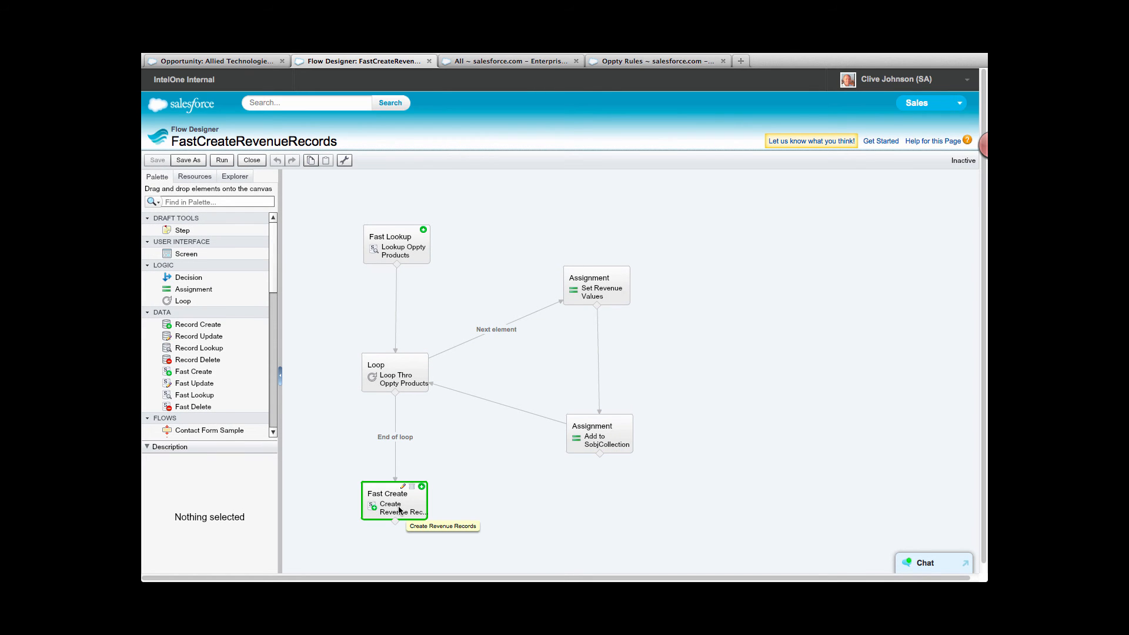
pyautogui.doubleClick(399, 511)
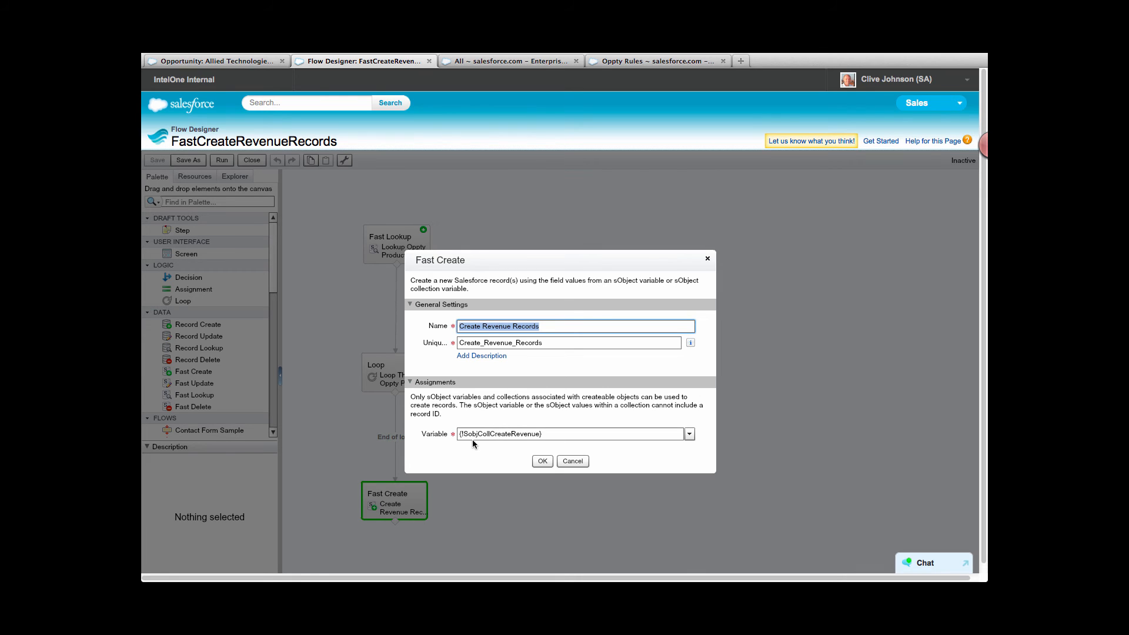
pyautogui.click(542, 461)
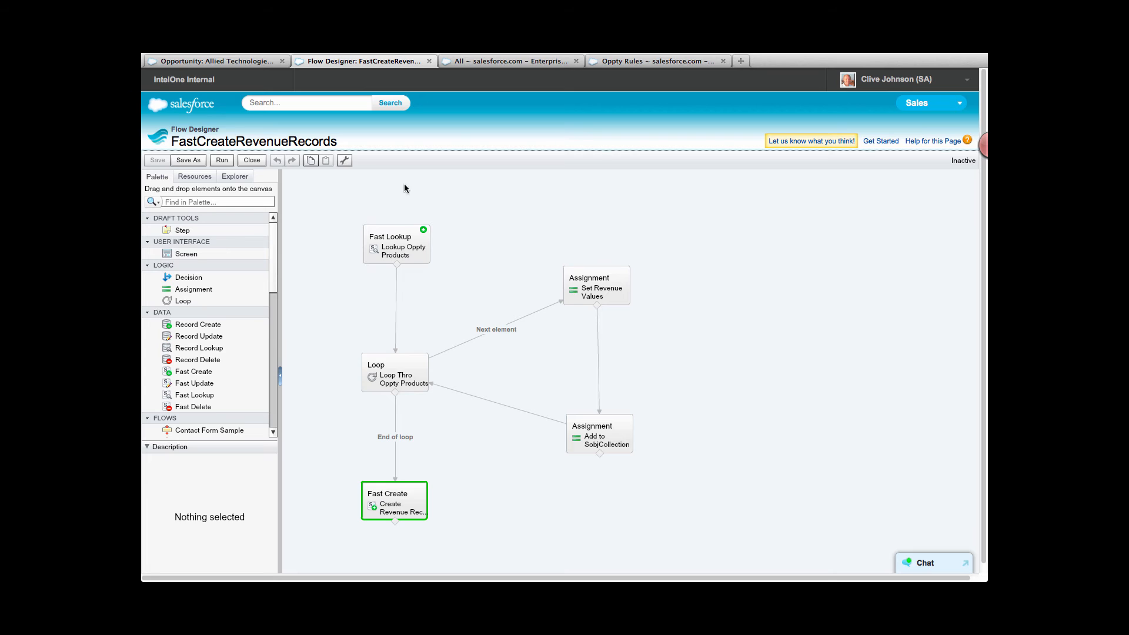
pyautogui.click(236, 179)
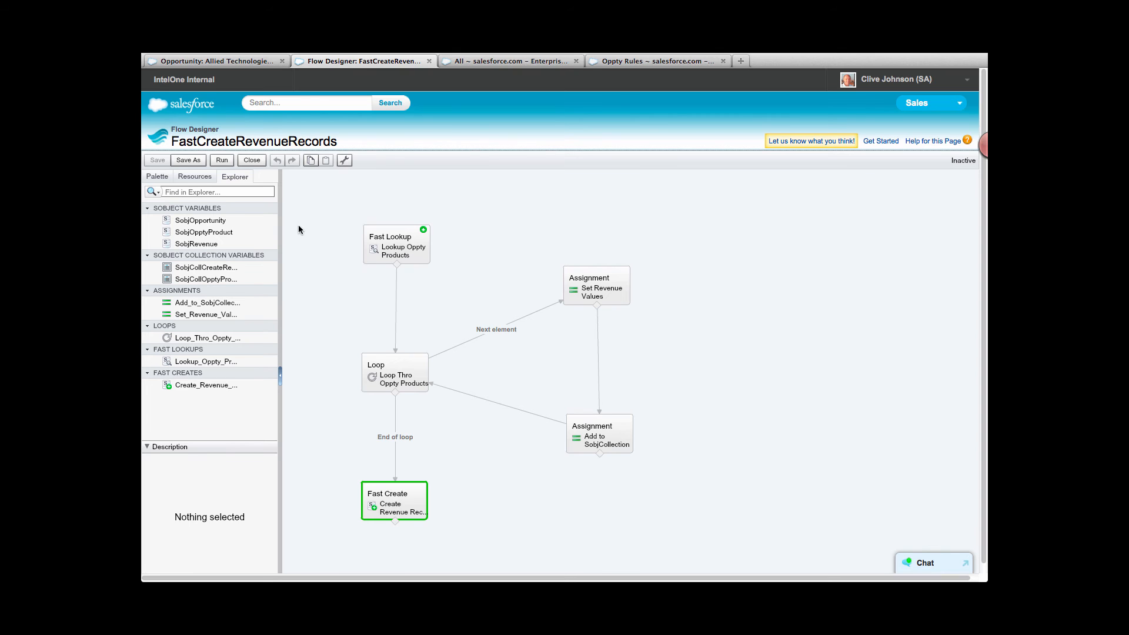
# Examine the Create Revenue Records flow trigger, including its flow variable settings, and leave the editor without saving
pyautogui.click(503, 63)
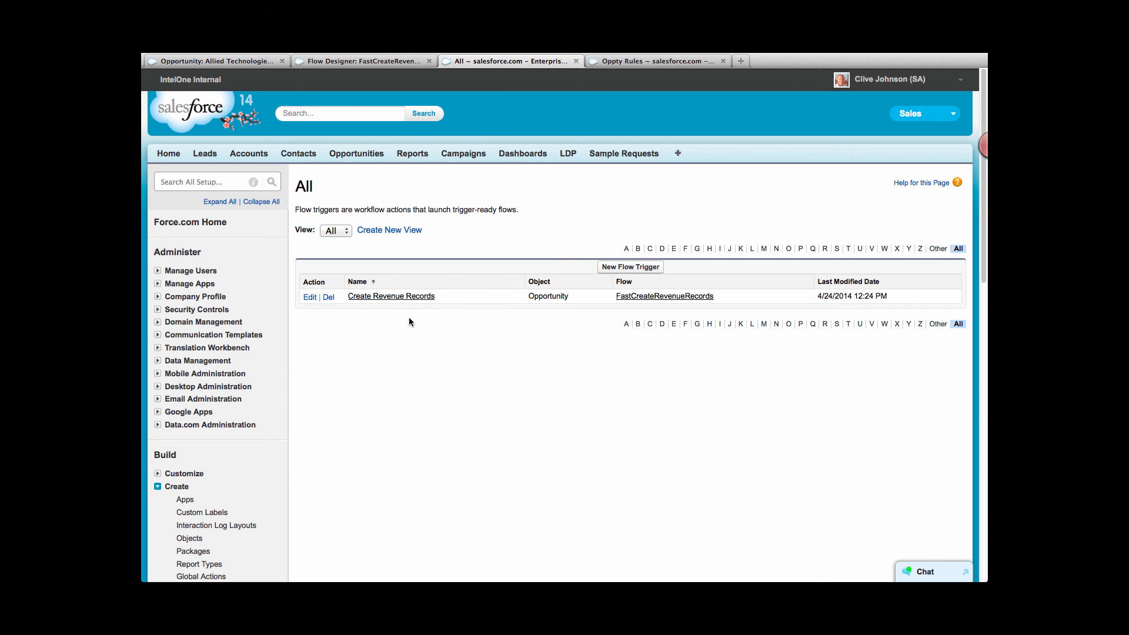
pyautogui.click(408, 298)
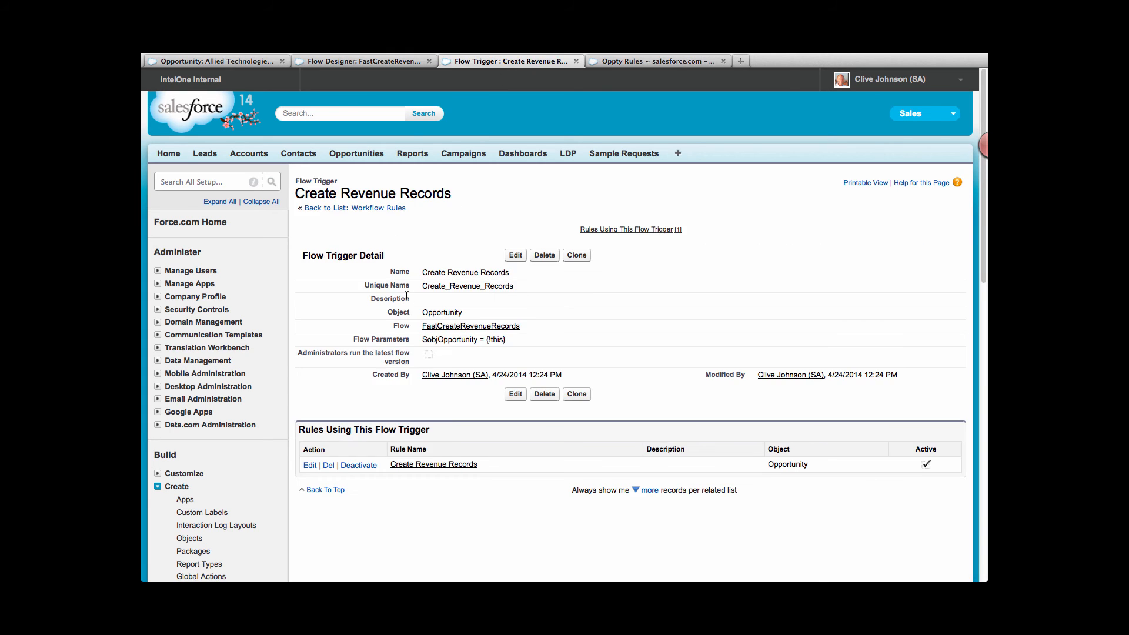
pyautogui.click(516, 256)
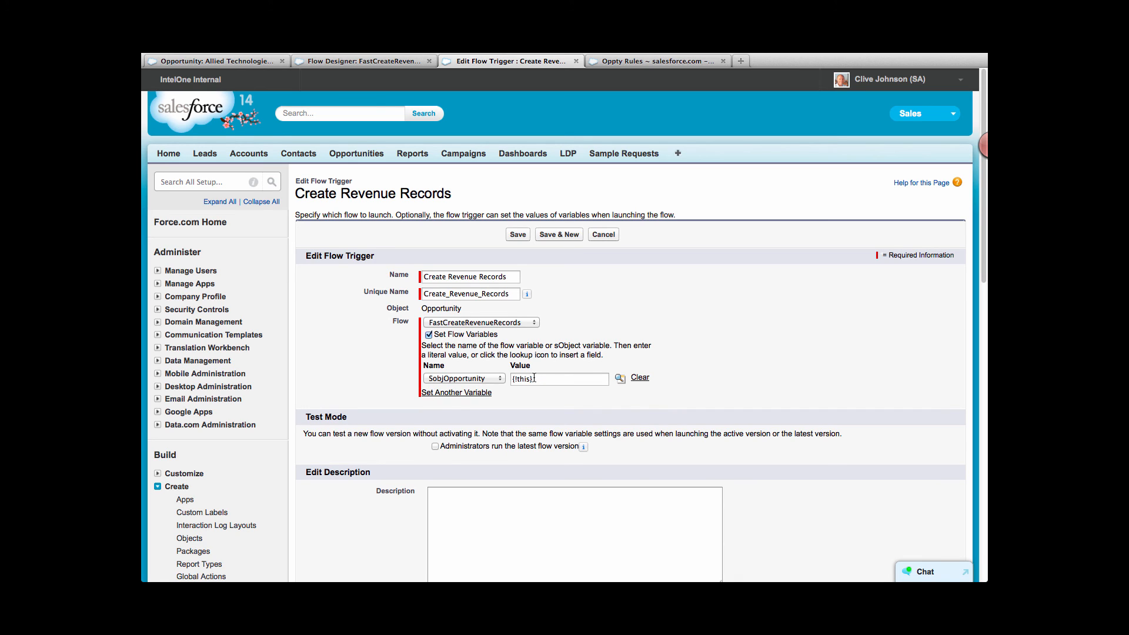
pyautogui.click(603, 236)
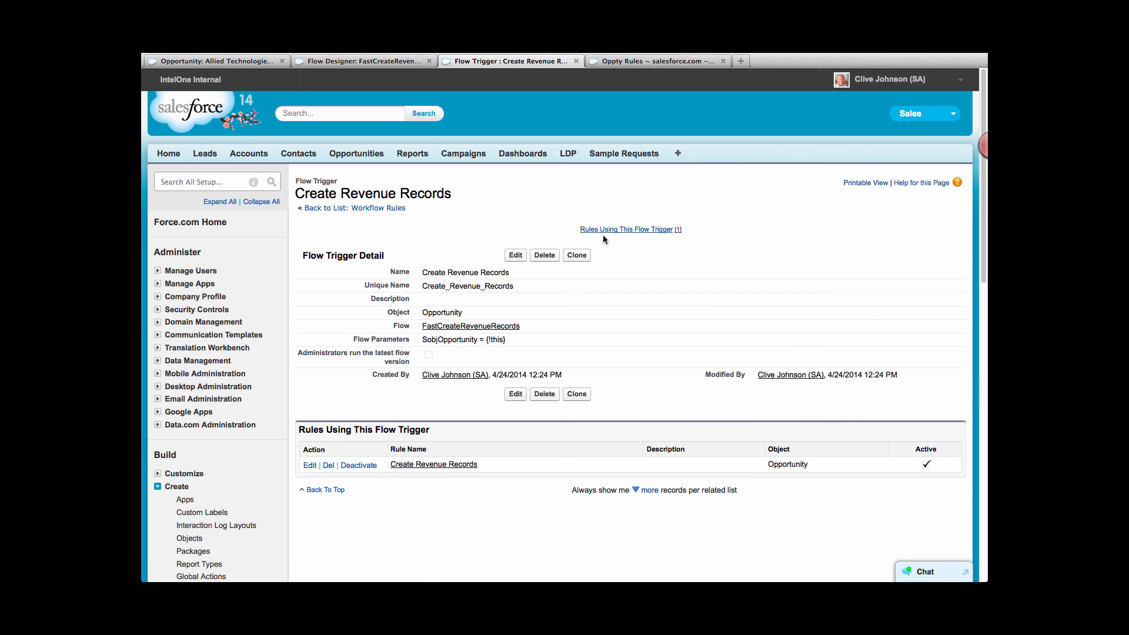
# Examine the Create Revenue Records workflow rule and its available workflow action types, and return to the Allied Technologies opportunity
pyautogui.click(639, 62)
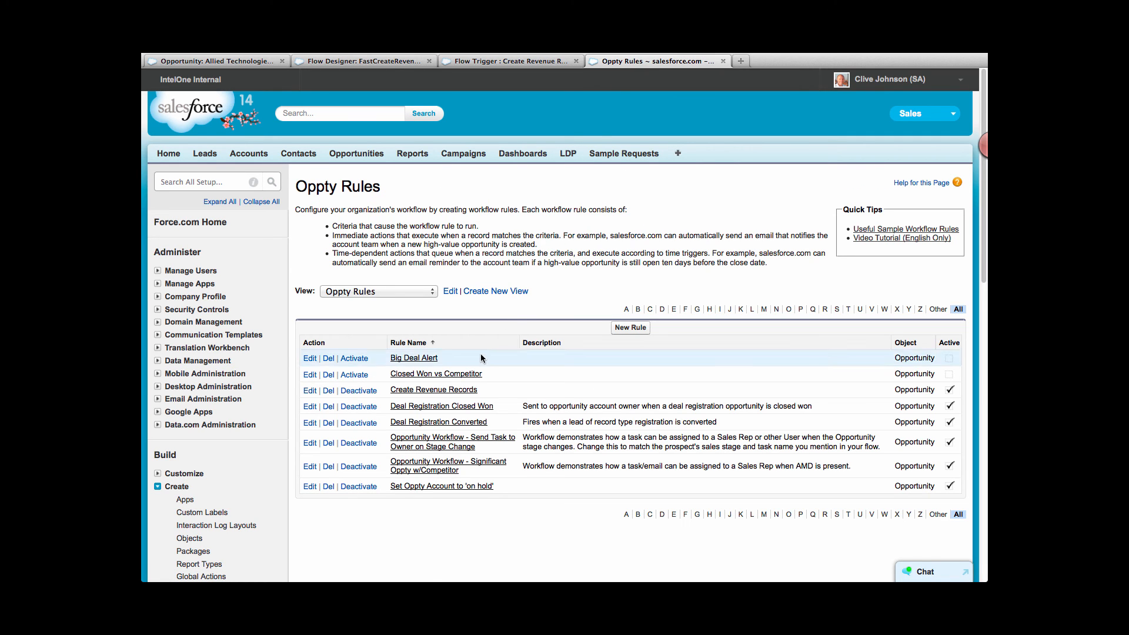
pyautogui.click(447, 391)
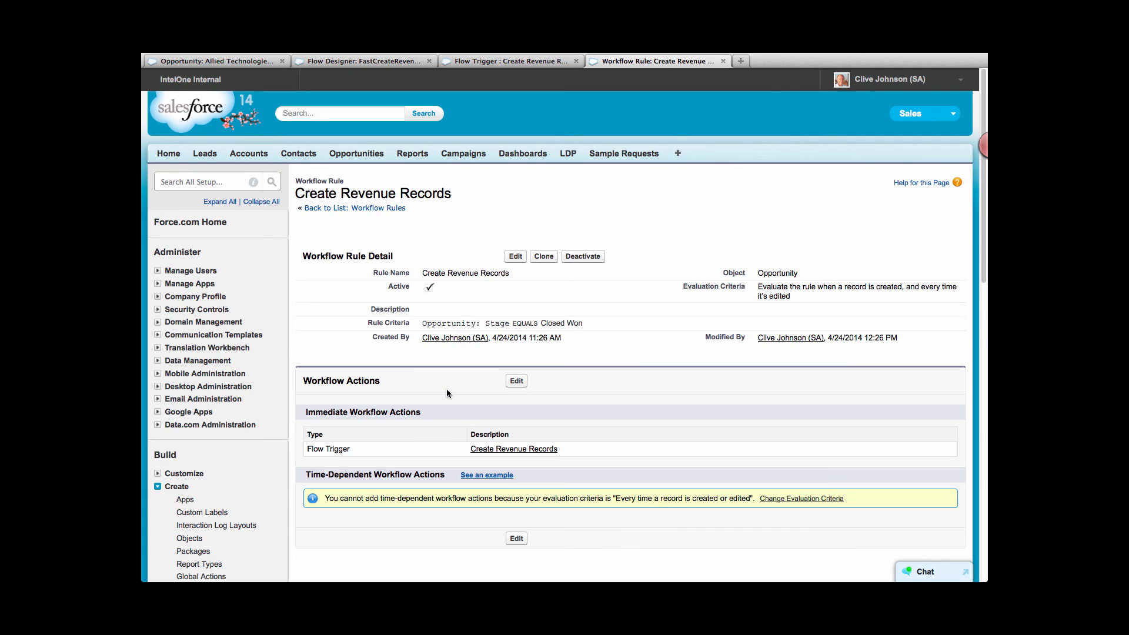
pyautogui.click(516, 381)
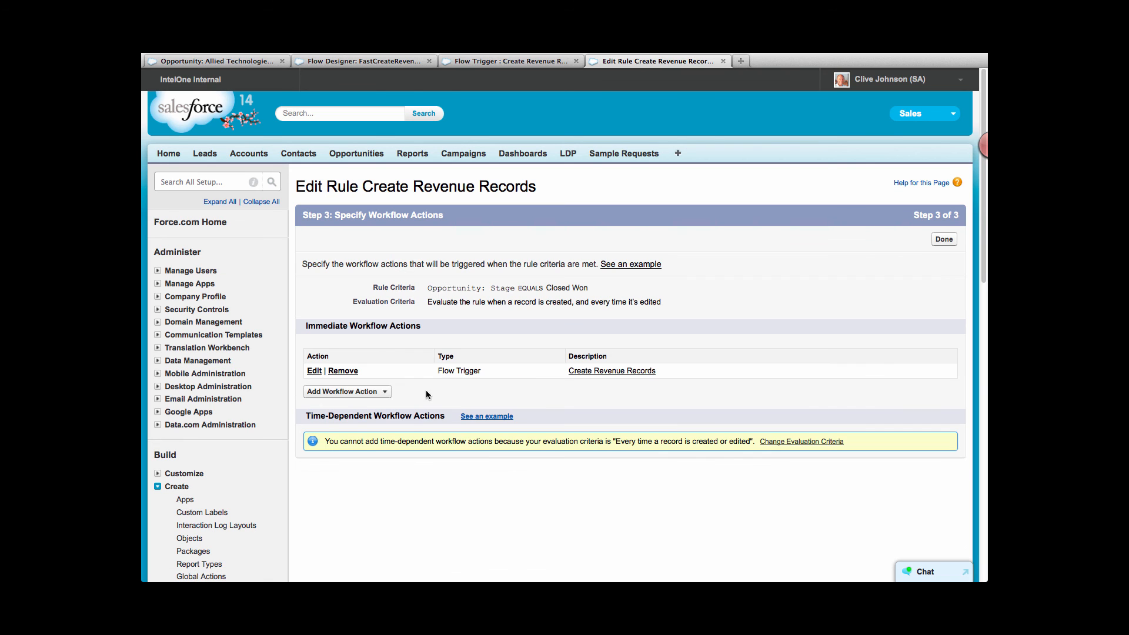
pyautogui.click(379, 392)
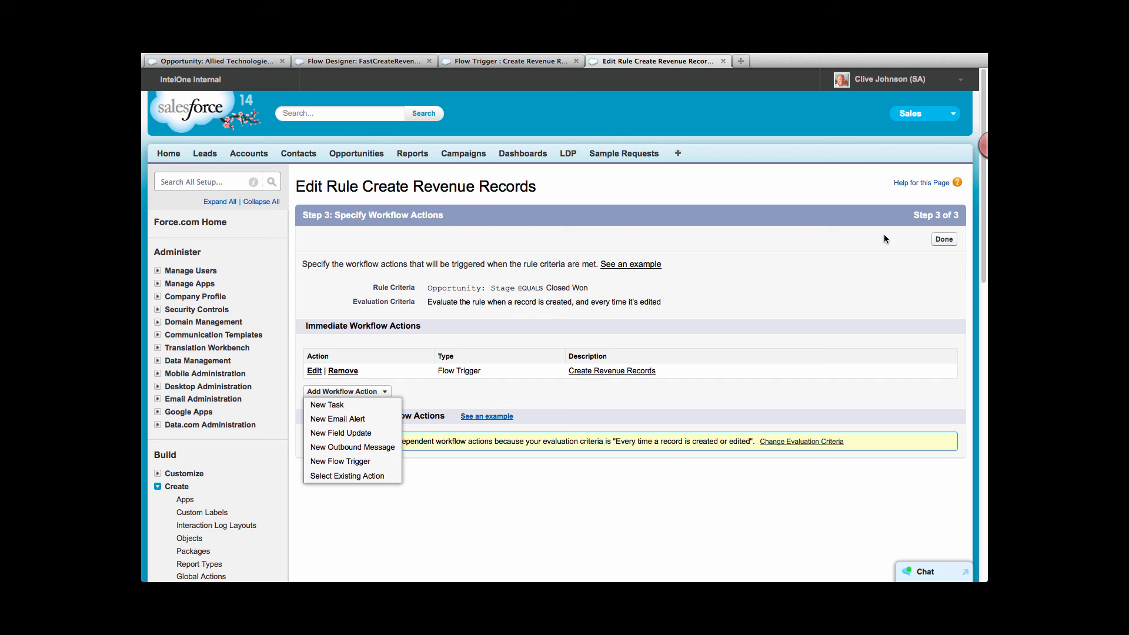
pyautogui.click(944, 241)
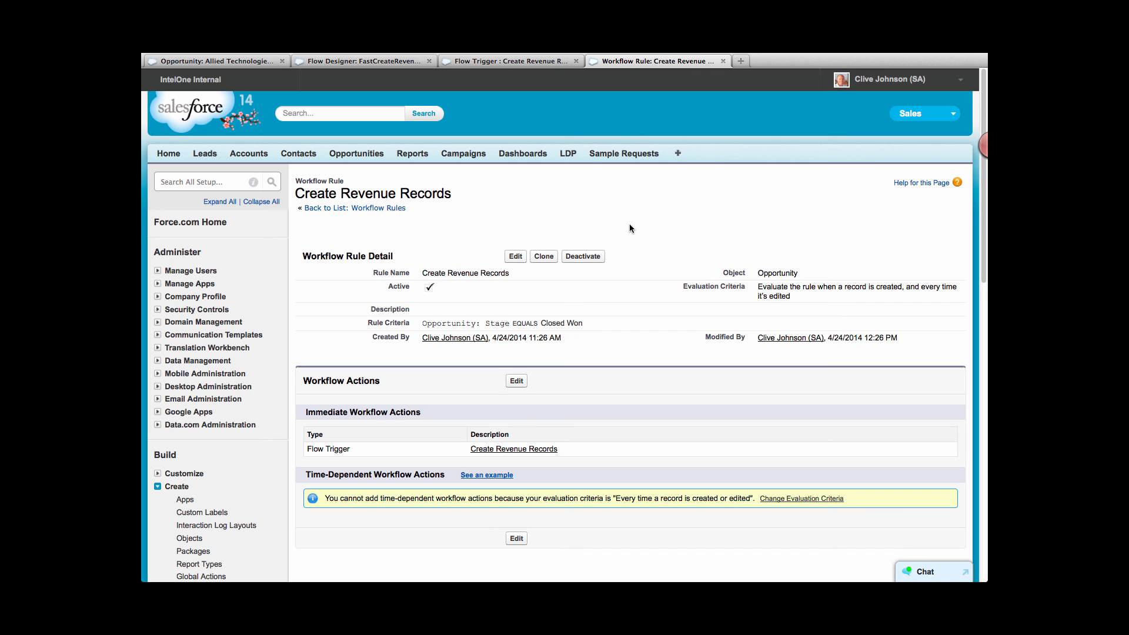
pyautogui.click(235, 61)
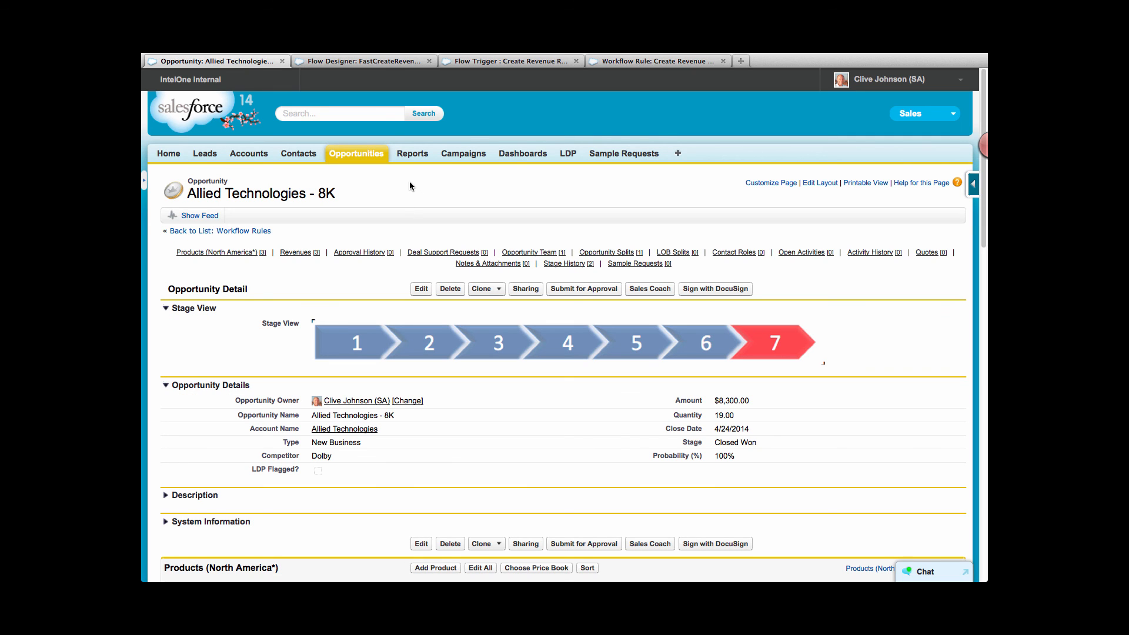